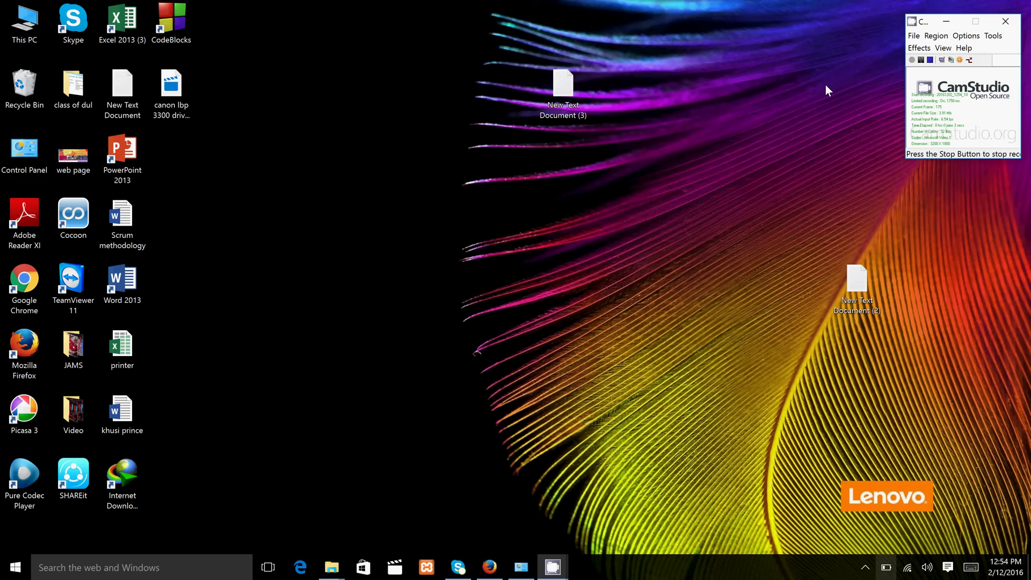
Step: Bring the Firefox window showing the LBP3300 64-bit driver page up from the taskbar
click(485, 576)
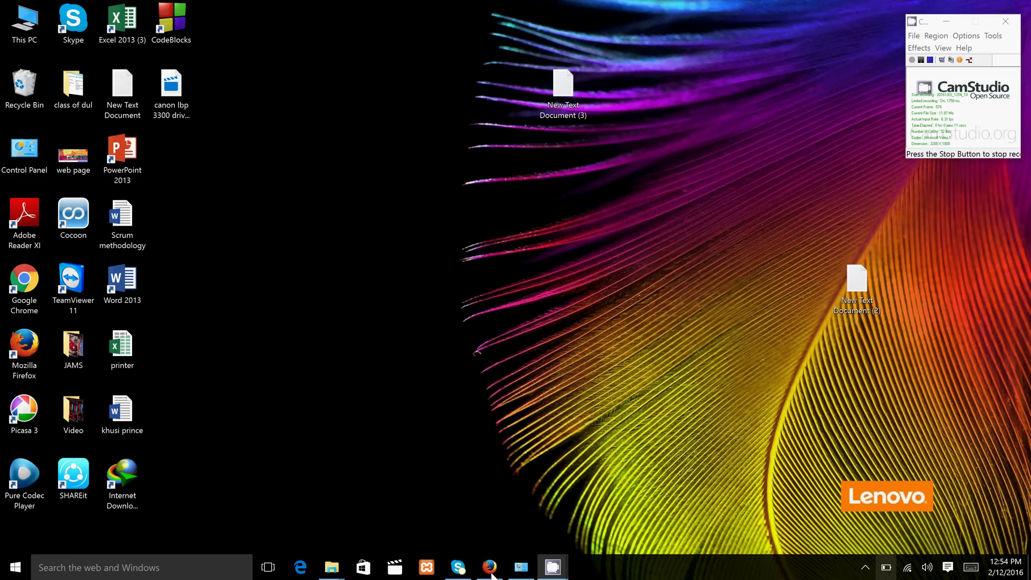
mouse_move(493, 576)
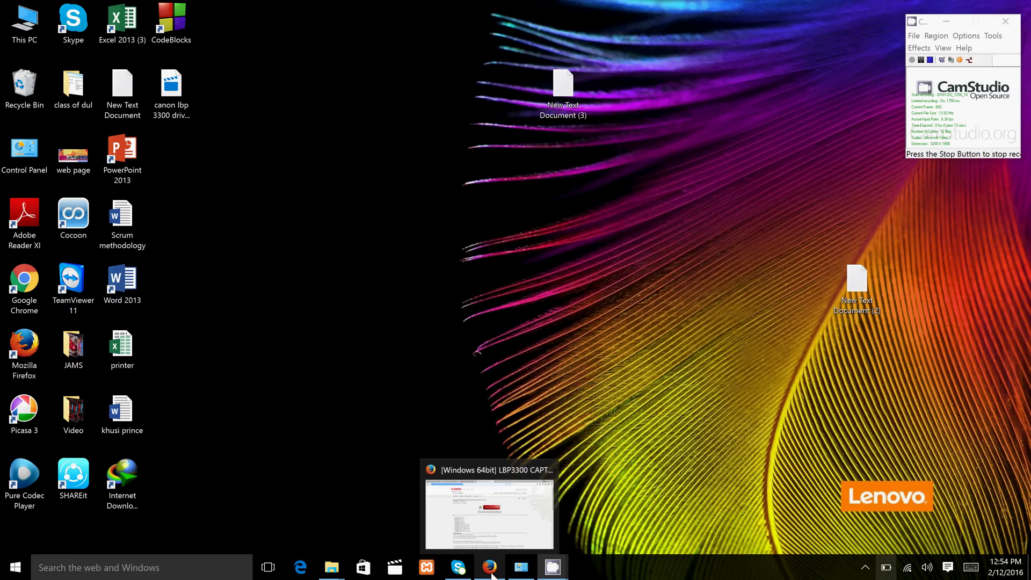
Step: Trim the URL to support-asia.canon-asia.com and load the Canon support home page
click(485, 545)
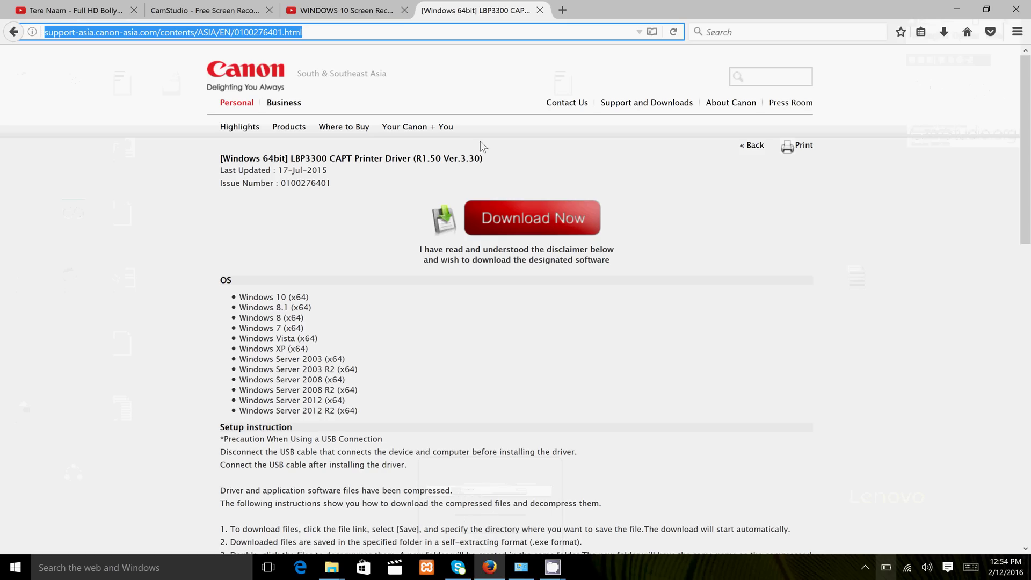
click(330, 36)
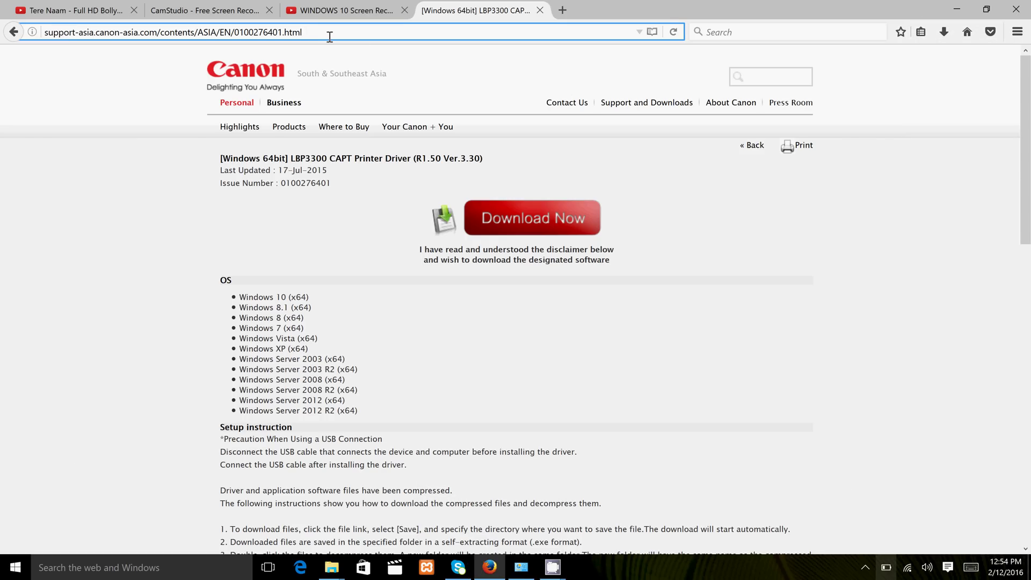
key(BackSpace)
key(BackSpace)
key(BackSpace)
key(BackSpace)
key(BackSpace)
key(BackSpace)
key(BackSpace)
key(BackSpace)
key(BackSpace)
key(BackSpace)
key(BackSpace)
key(BackSpace)
key(BackSpace)
key(BackSpace)
key(BackSpace)
key(BackSpace)
key(BackSpace)
key(BackSpace)
key(BackSpace)
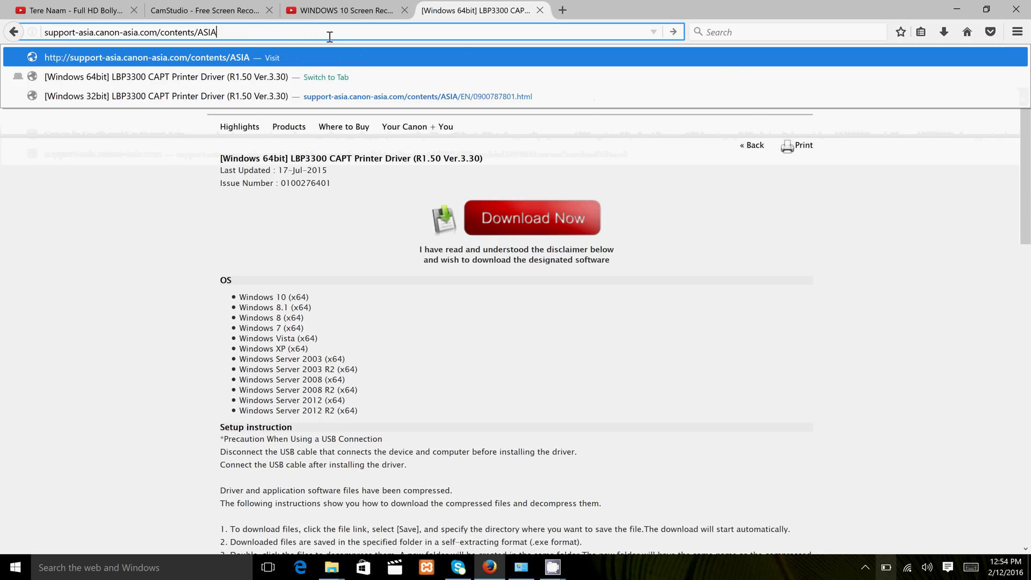
key(BackSpace)
key(BackSpace)
key(BackSpace)
key(BackSpace)
key(BackSpace)
key(BackSpace)
key(BackSpace)
key(BackSpace)
key(BackSpace)
key(BackSpace)
key(BackSpace)
key(BackSpace)
key(BackSpace)
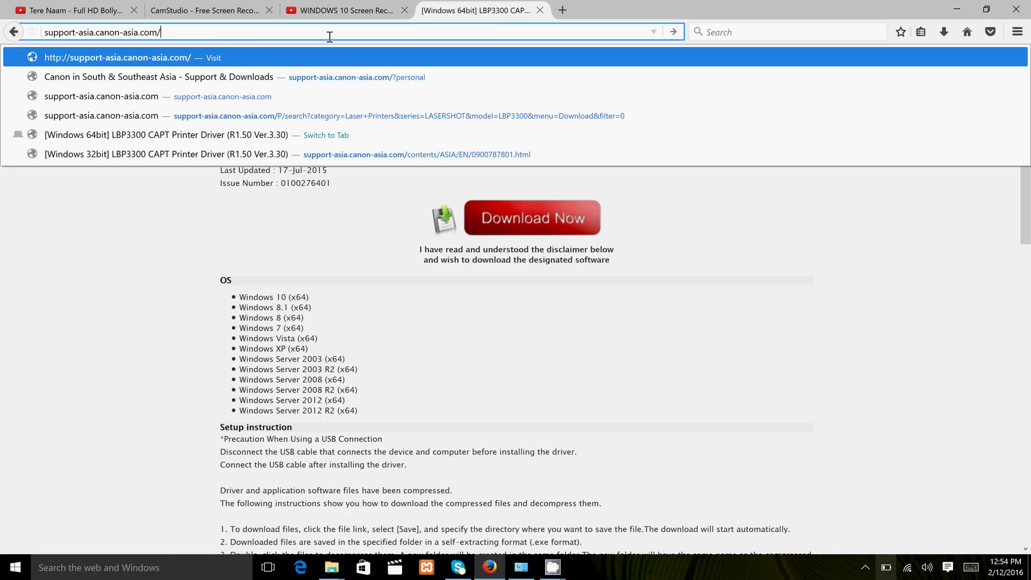
key(BackSpace)
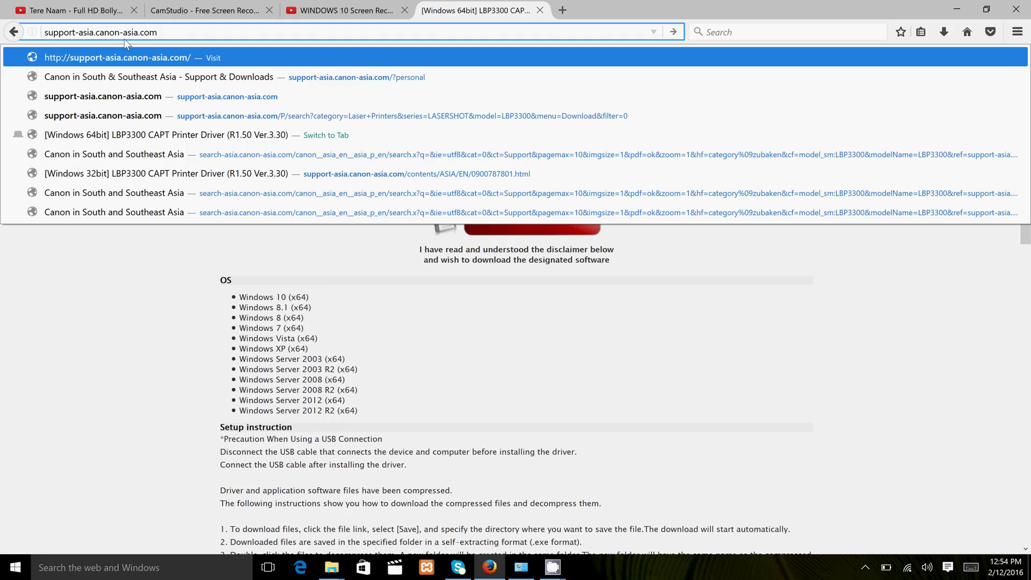
key(Return)
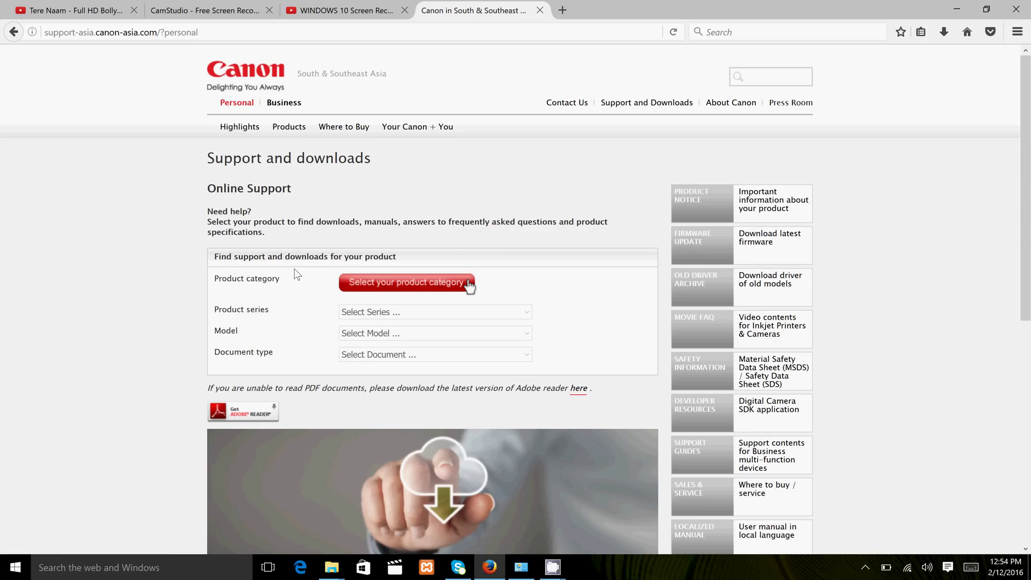
Step: Find Drivers & Softwares for Laser Printers, LASERSHOT series, LBP3300 model
click(388, 285)
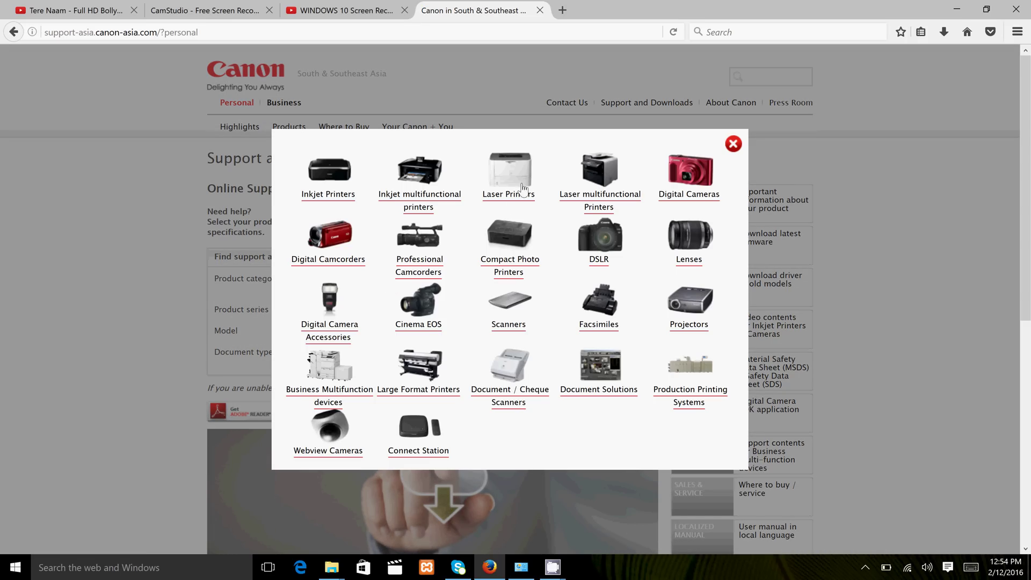
click(505, 197)
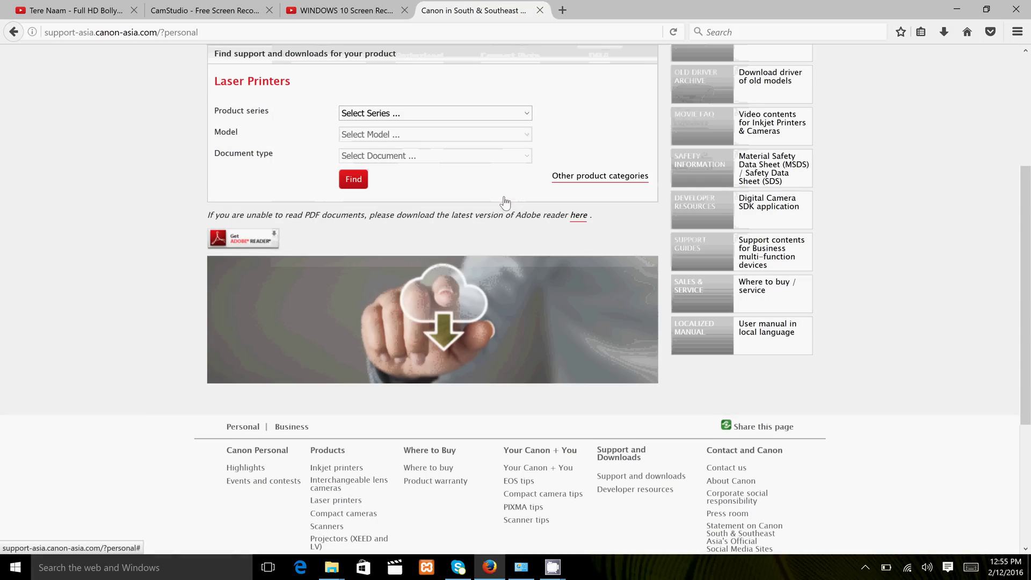
click(410, 113)
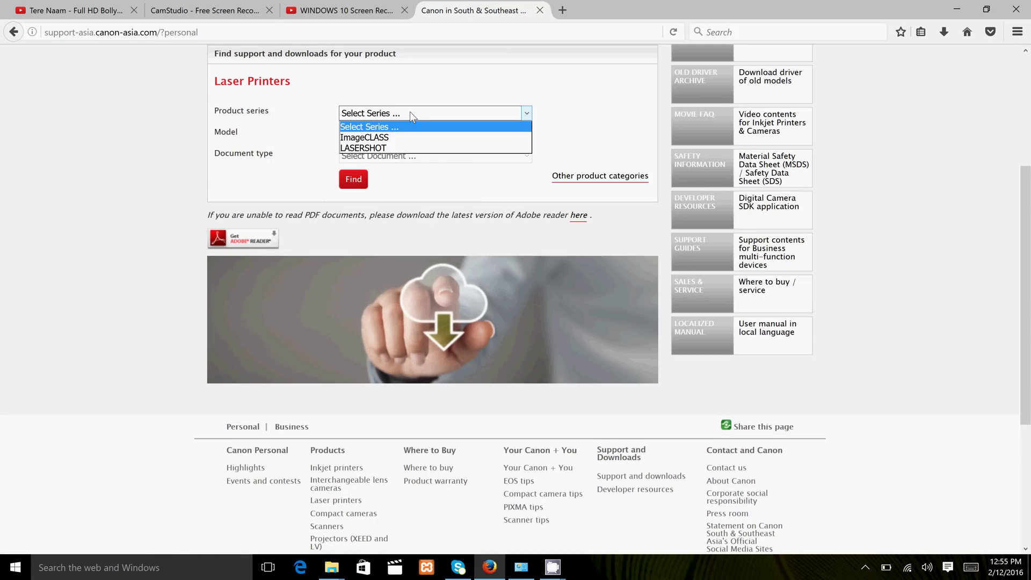
click(399, 147)
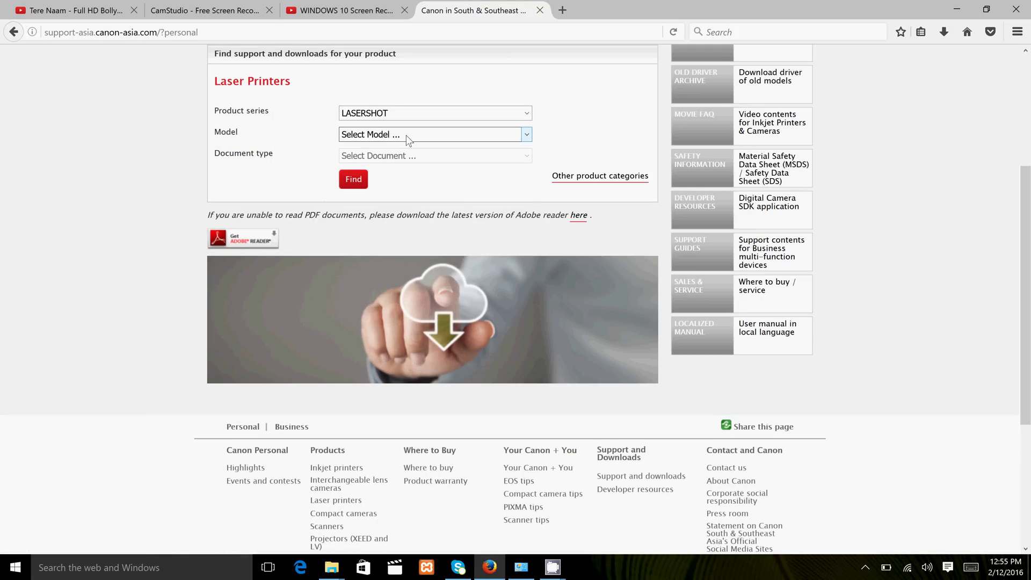
click(406, 136)
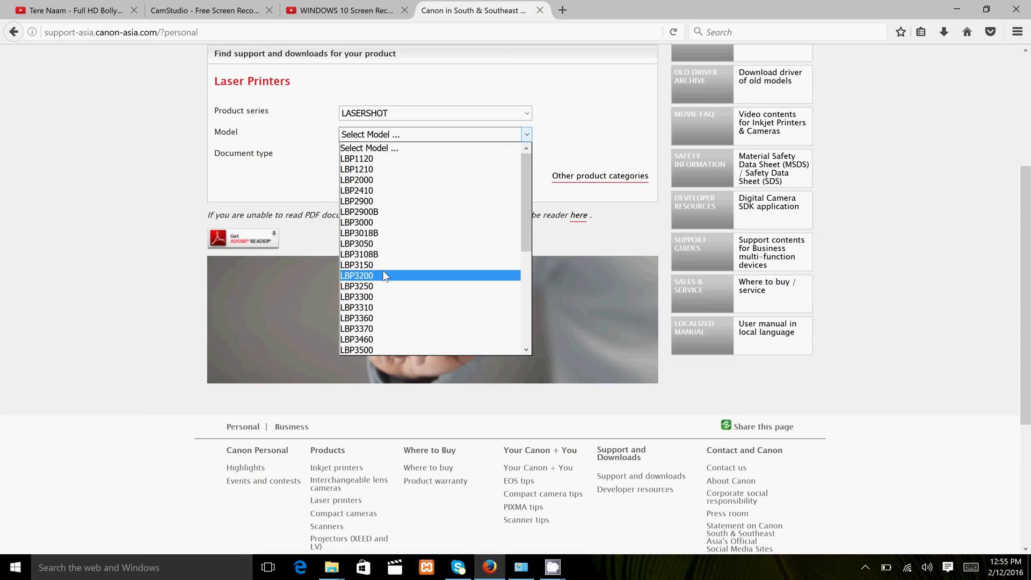
click(378, 299)
click(384, 158)
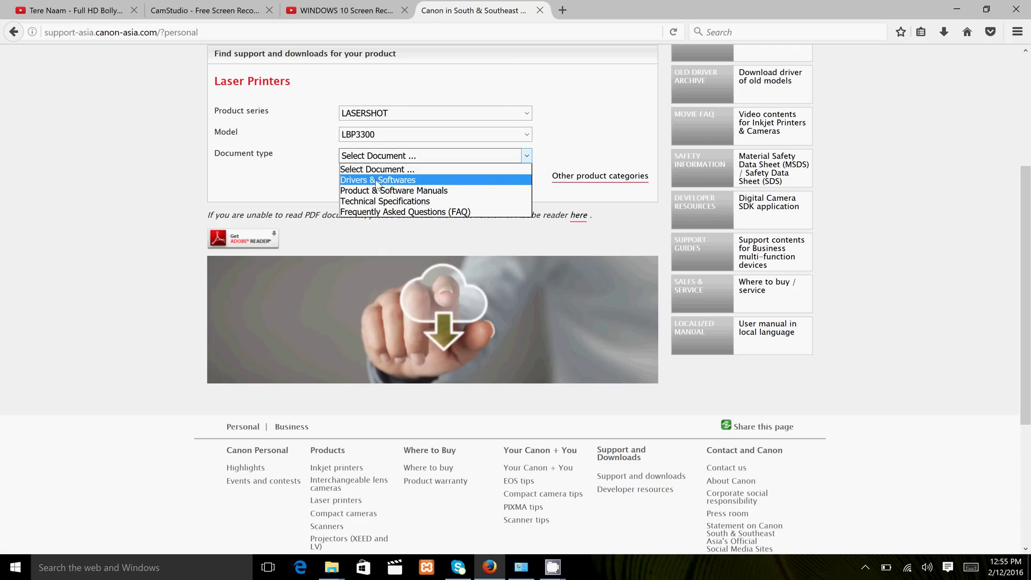
click(377, 184)
click(357, 180)
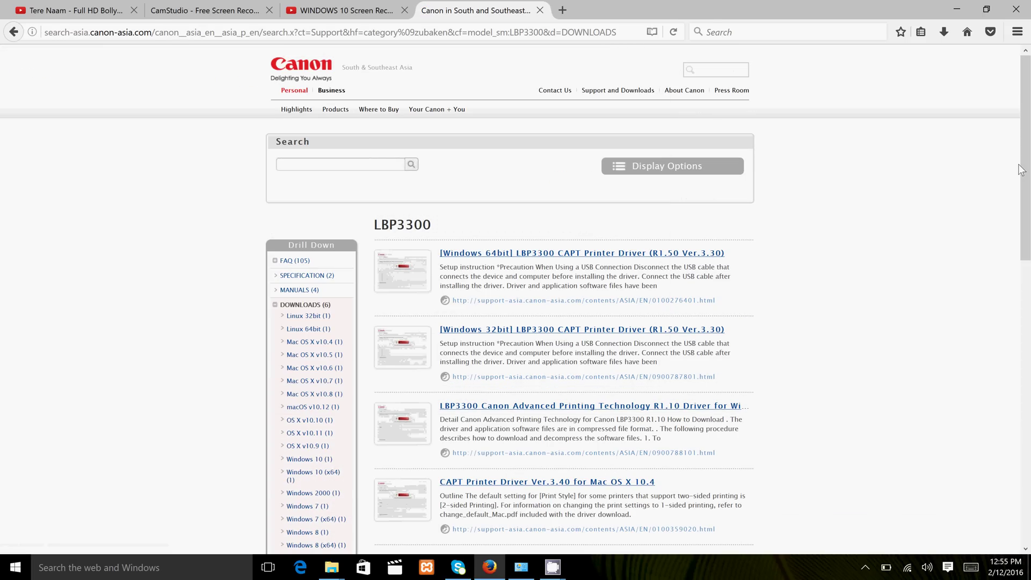
Step: Filter results to Windows 10 (x64) and open the [Windows 64bit] LBP3300 CAPT Printer Driver page
drag(1022, 169, 889, 276)
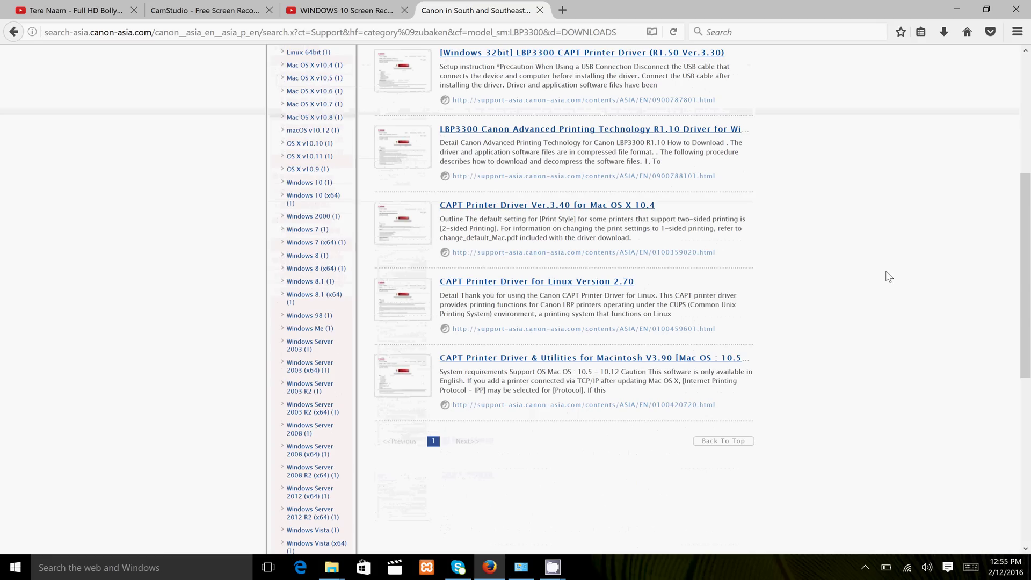
click(313, 195)
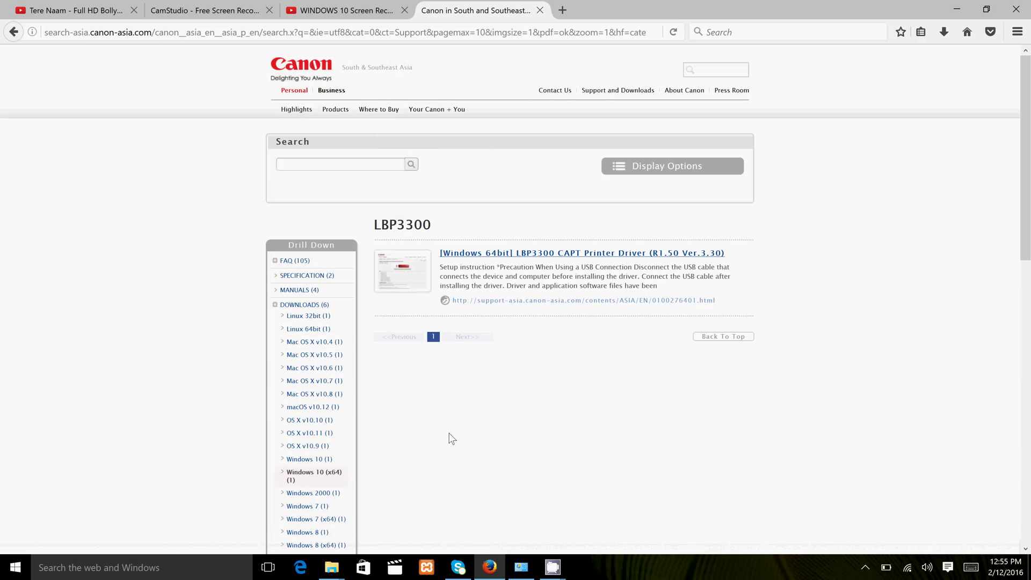
click(571, 259)
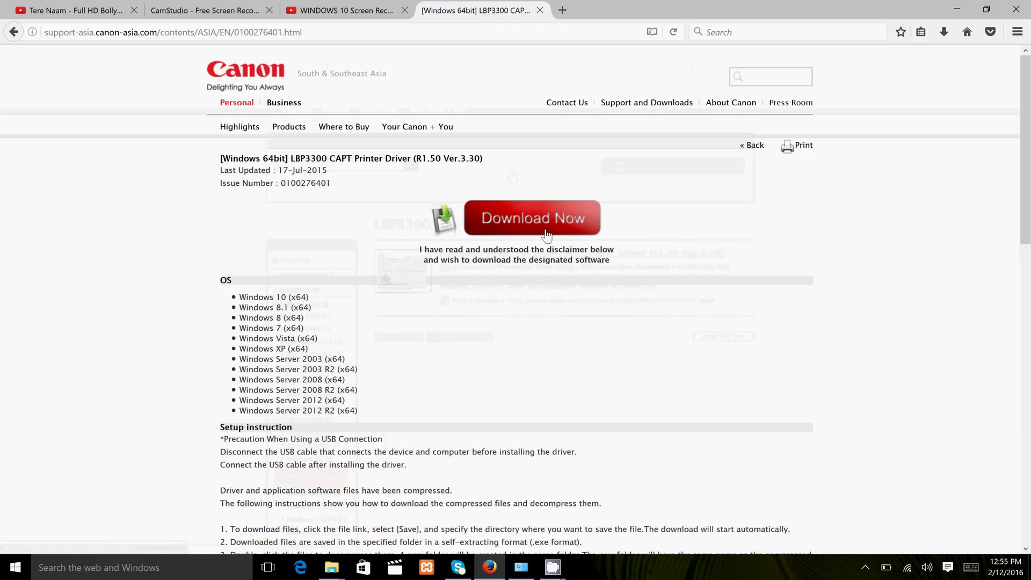
Step: Download the 11.47 MB LBP3300_R150_V330_W64_uk_EN_2.exe, saving the duplicate as a numbered file
click(544, 225)
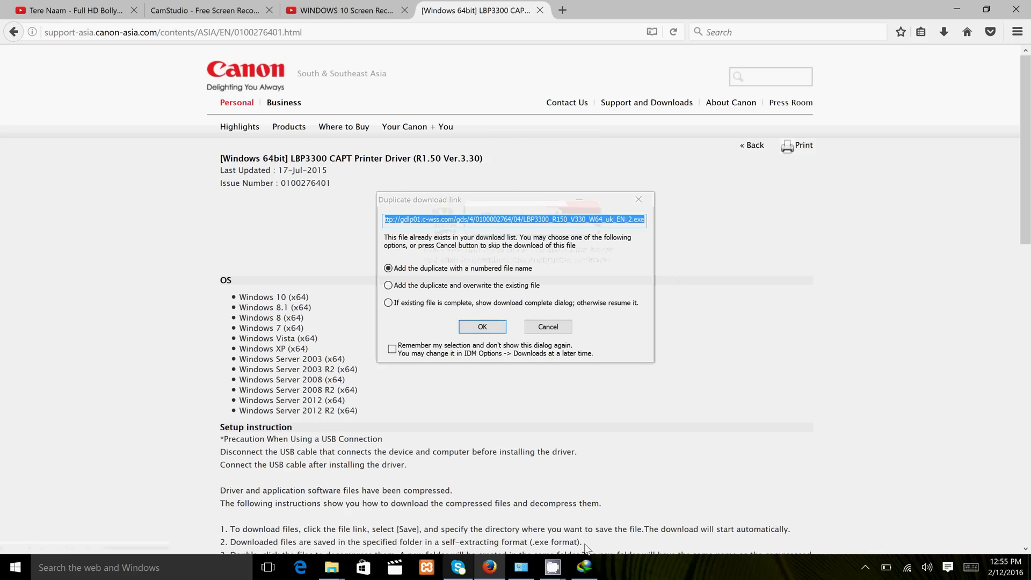
click(481, 328)
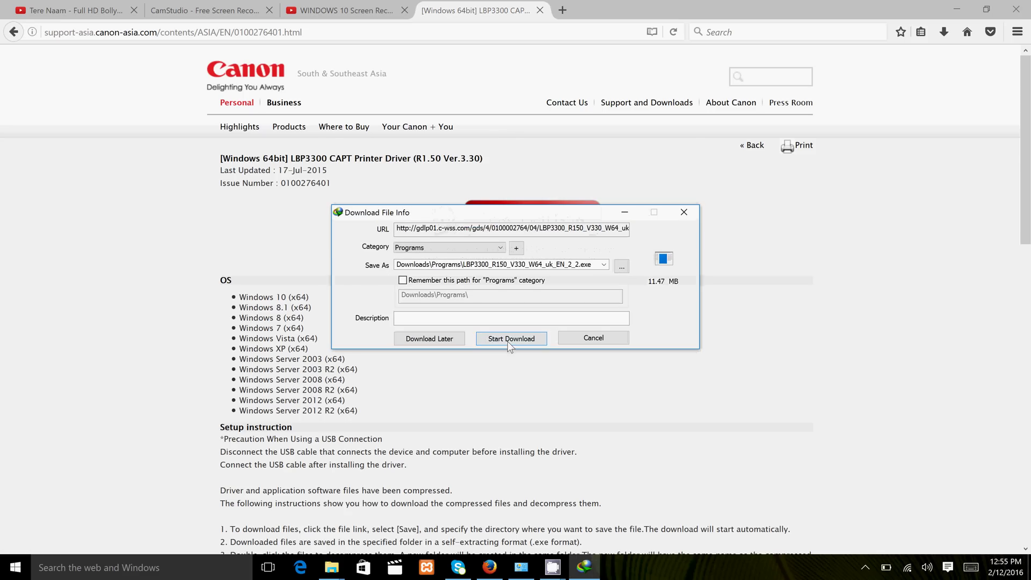
click(509, 340)
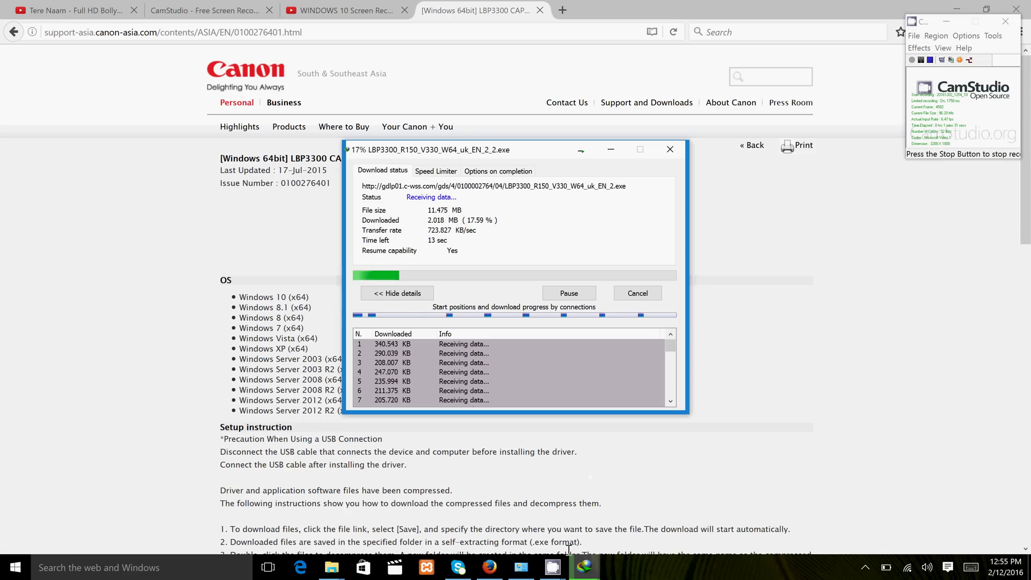
mouse_move(584, 567)
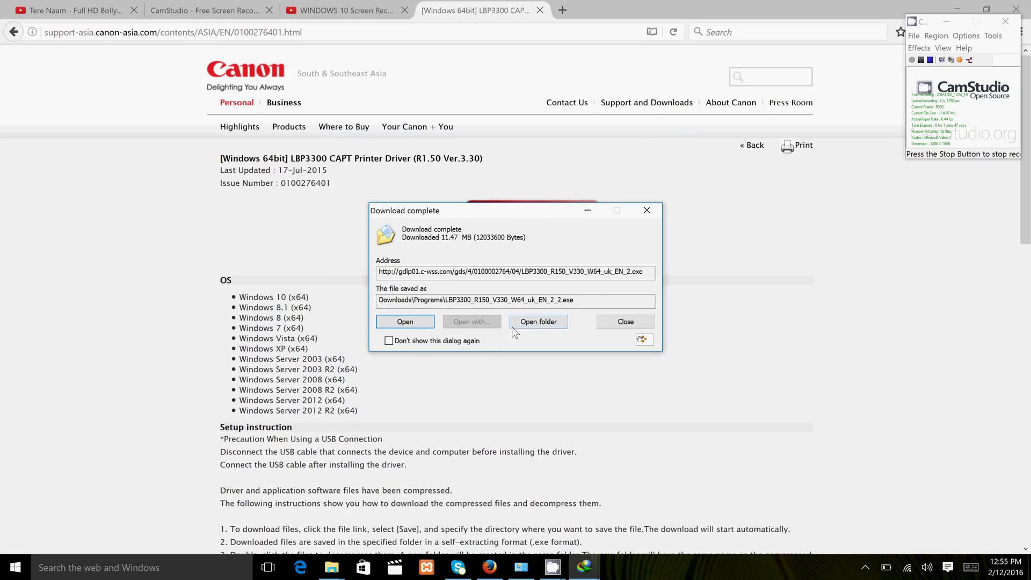
Step: Open the download folder and delete both old extracted LBP3300 folders
click(534, 322)
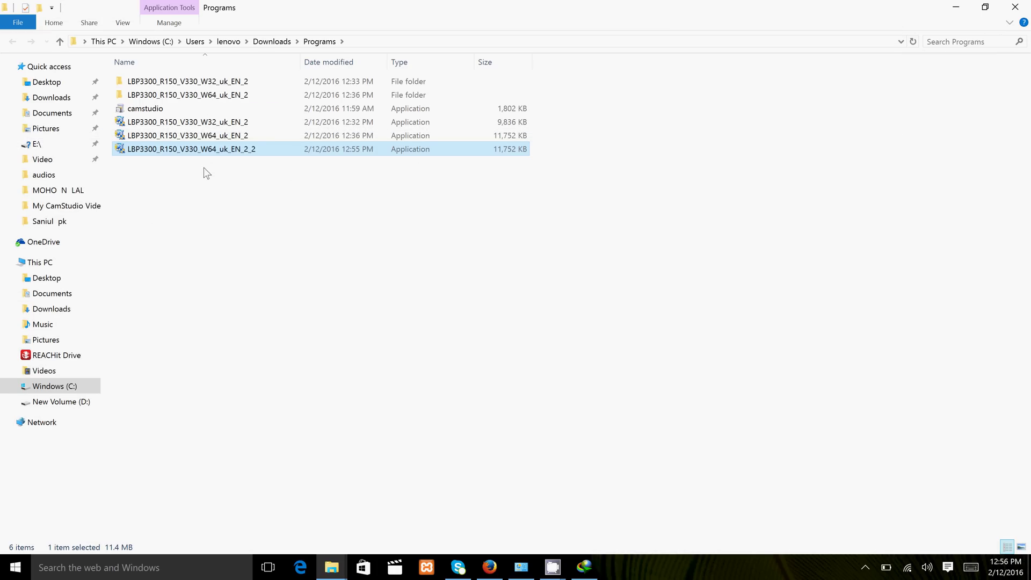
click(197, 99)
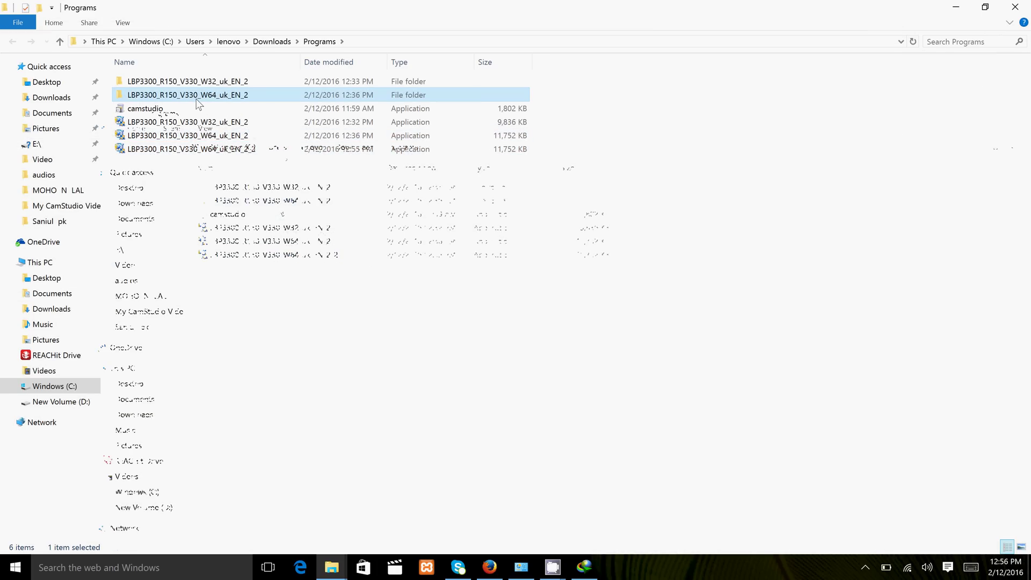
key(shift+Up)
key(Delete)
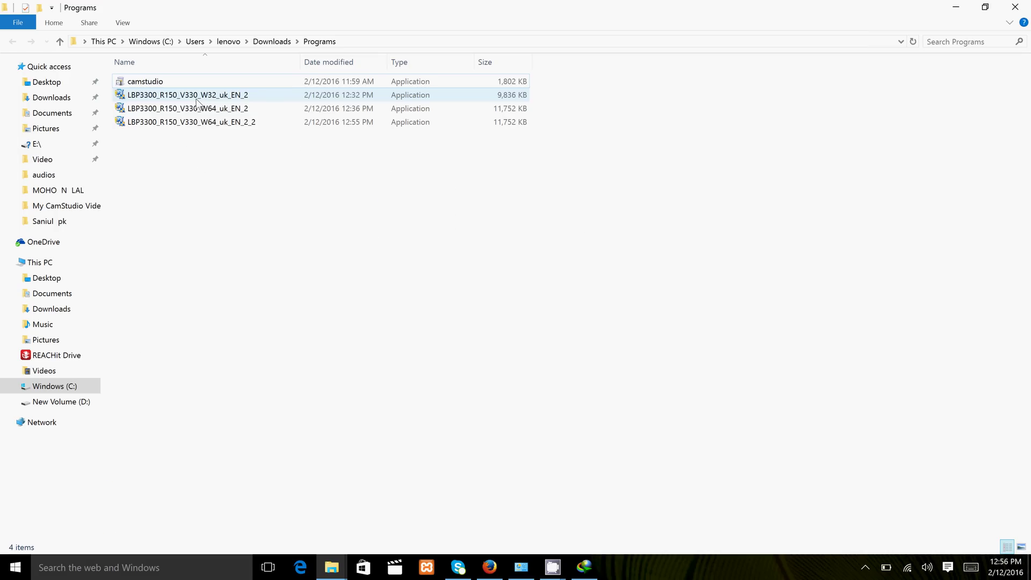
Step: Extract the new 64-bit installer and open the LBP3300_R150_V330_W64_uk_EN_2 folder
click(162, 123)
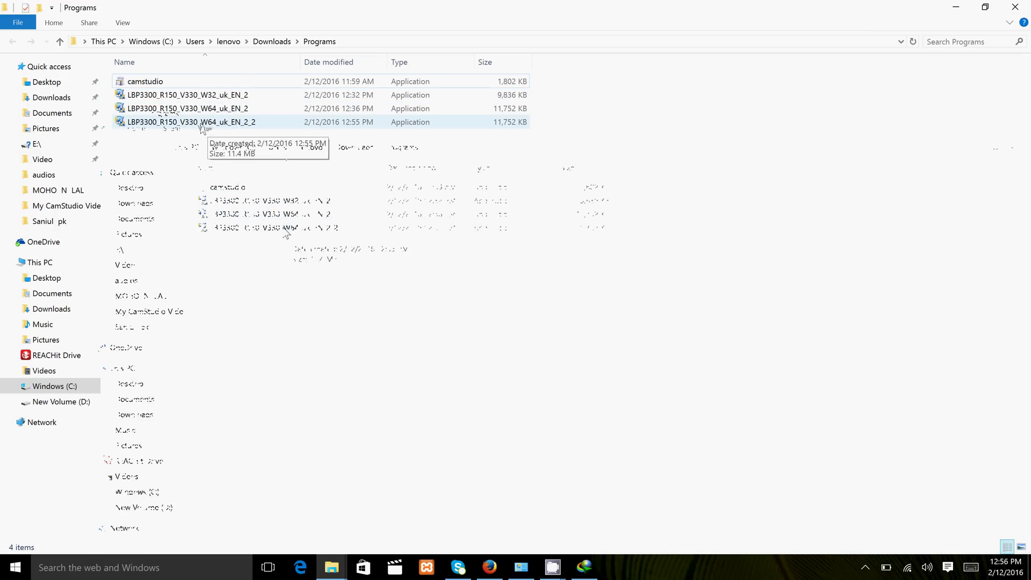
double_click(203, 122)
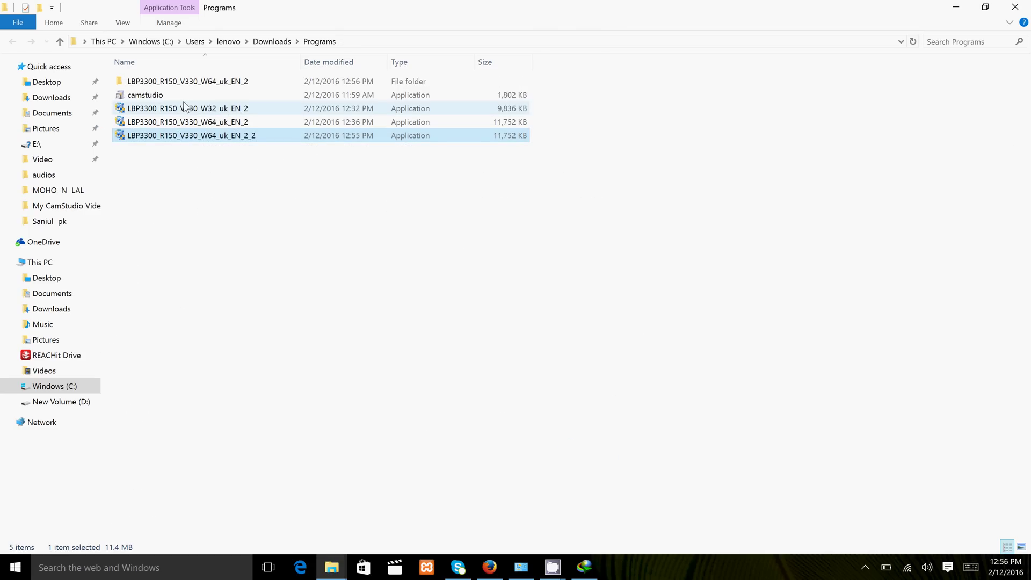
double_click(181, 82)
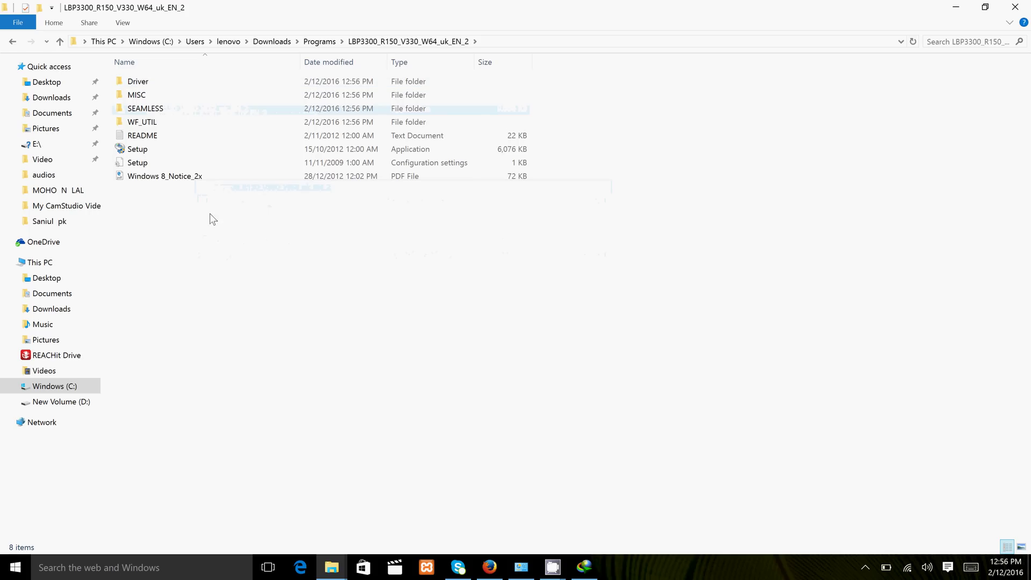
Step: Run Setup, accept the license agreement, and choose Install with USB Connection
double_click(163, 156)
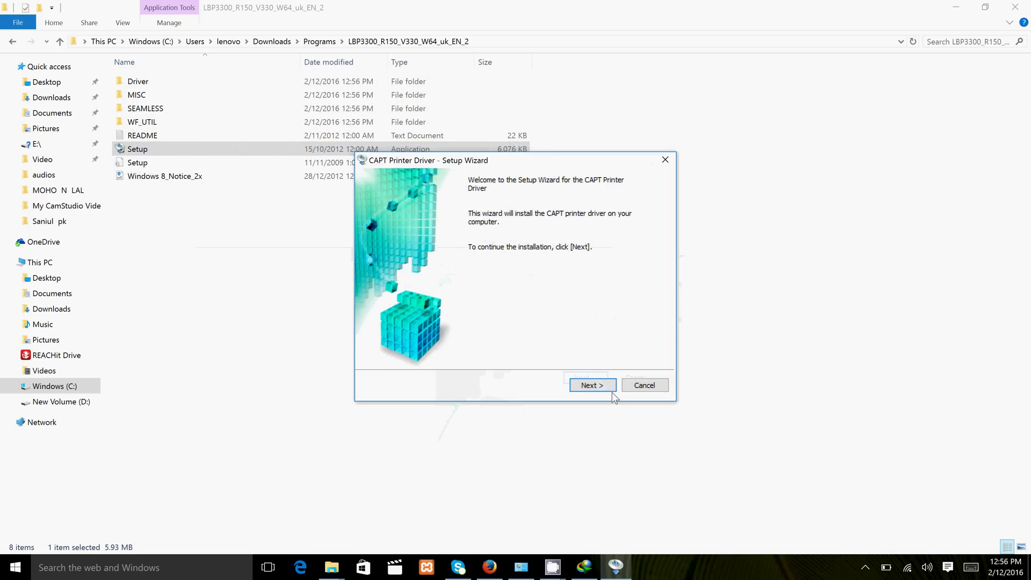
click(603, 386)
click(606, 390)
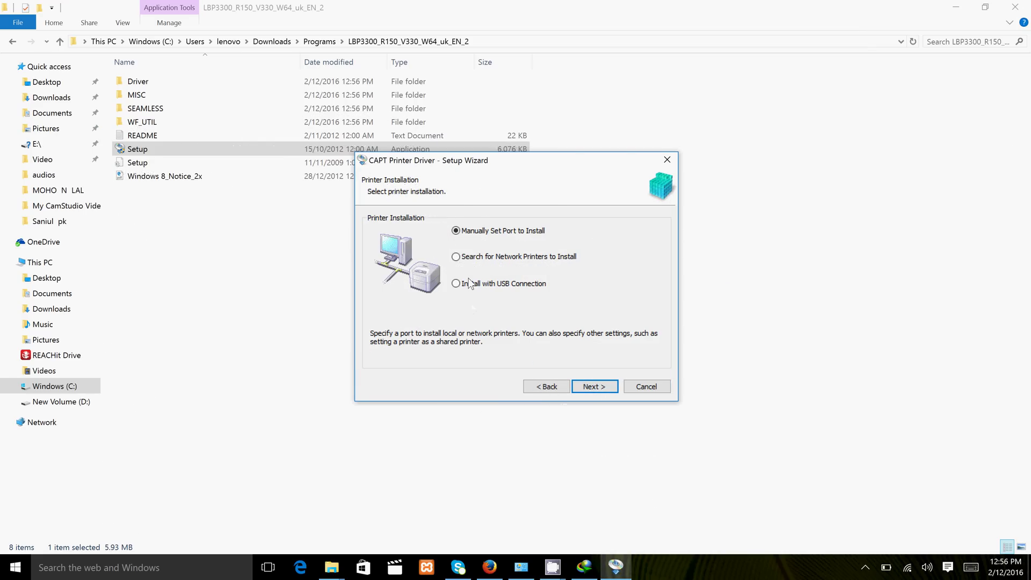
click(472, 285)
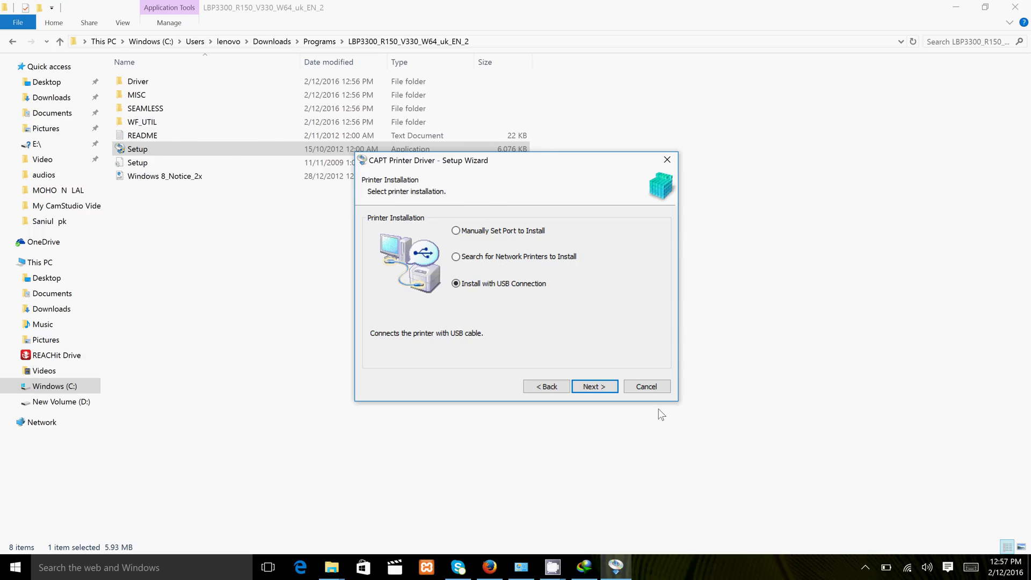
Step: Minimize File Explorer and Firefox, leaving the setup wizard over the desktop
click(956, 7)
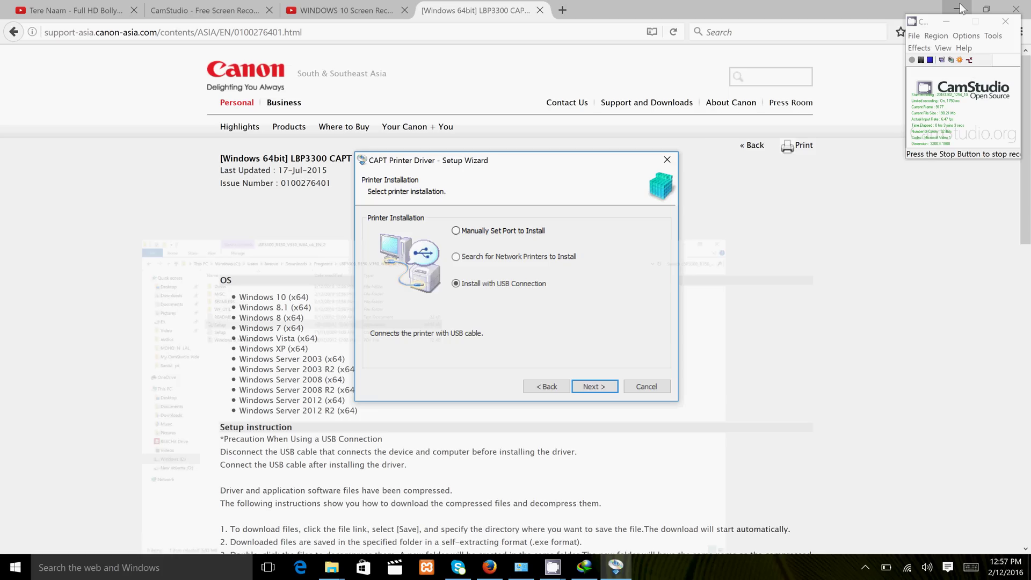
click(961, 7)
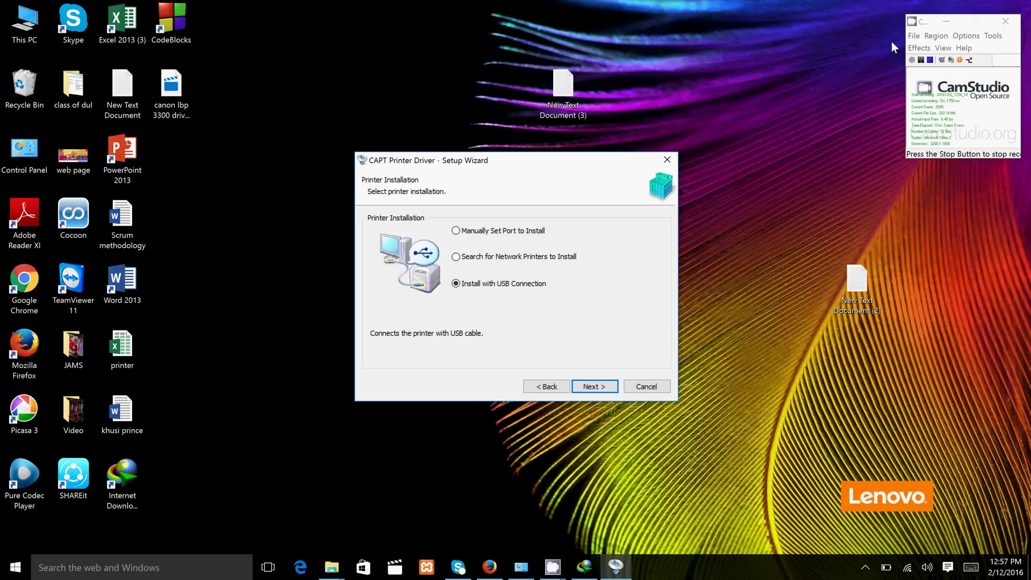
click(553, 567)
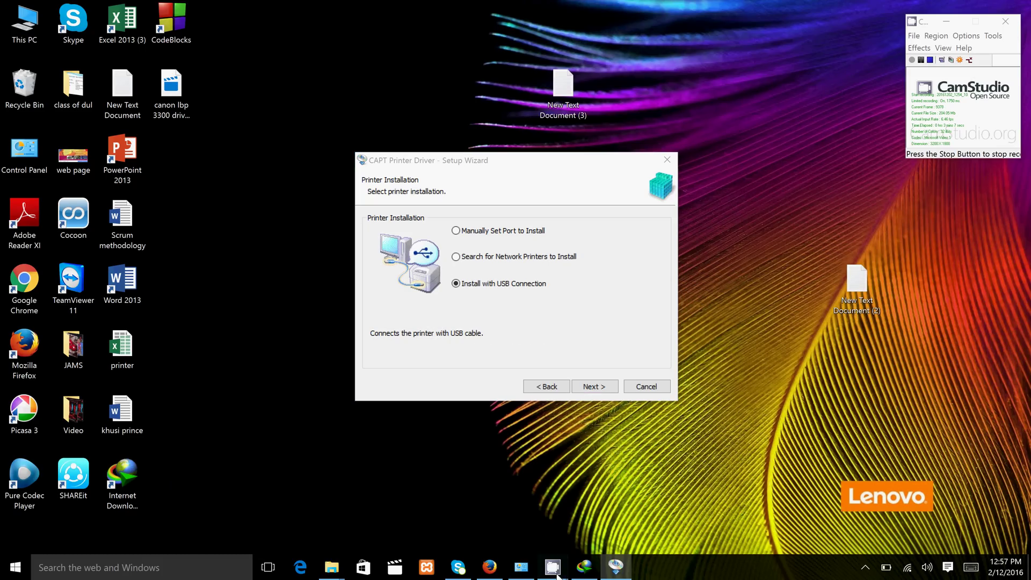